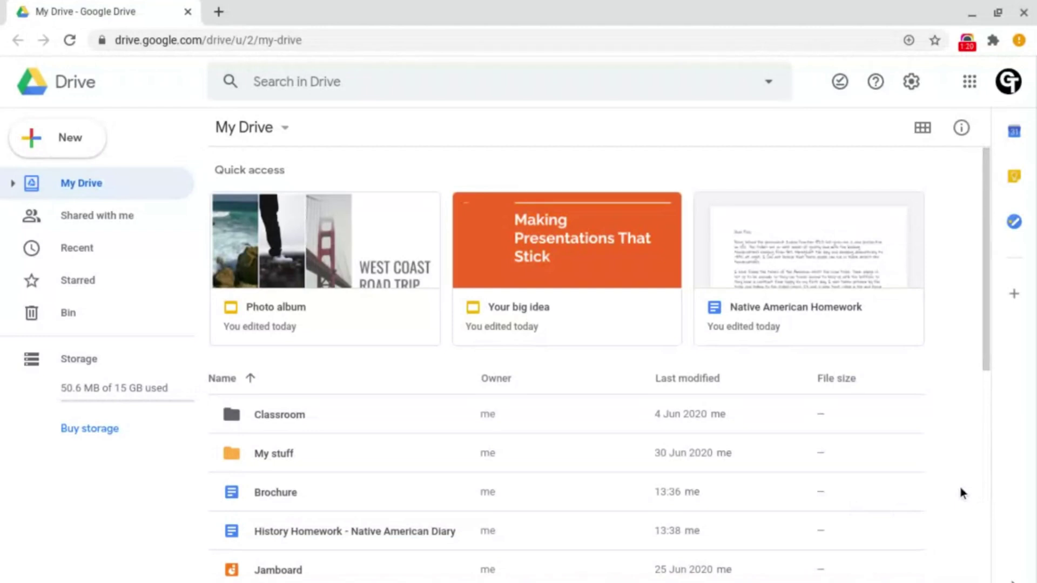
# Select the My stuff folder in the My Drive list
pyautogui.click(292, 459)
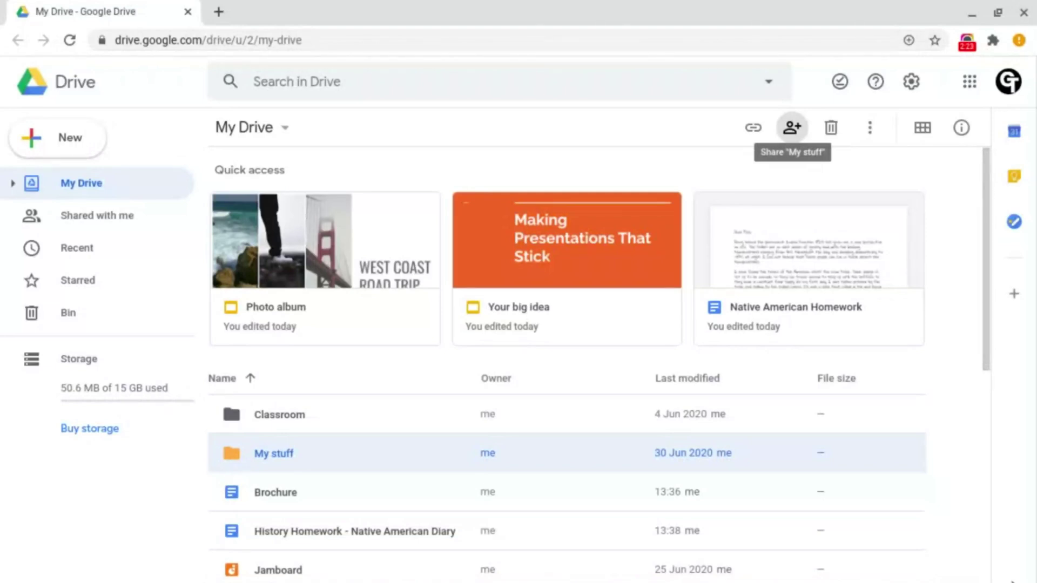
# Copy the My stuff shareable link, leaving general access Restricted
pyautogui.click(753, 128)
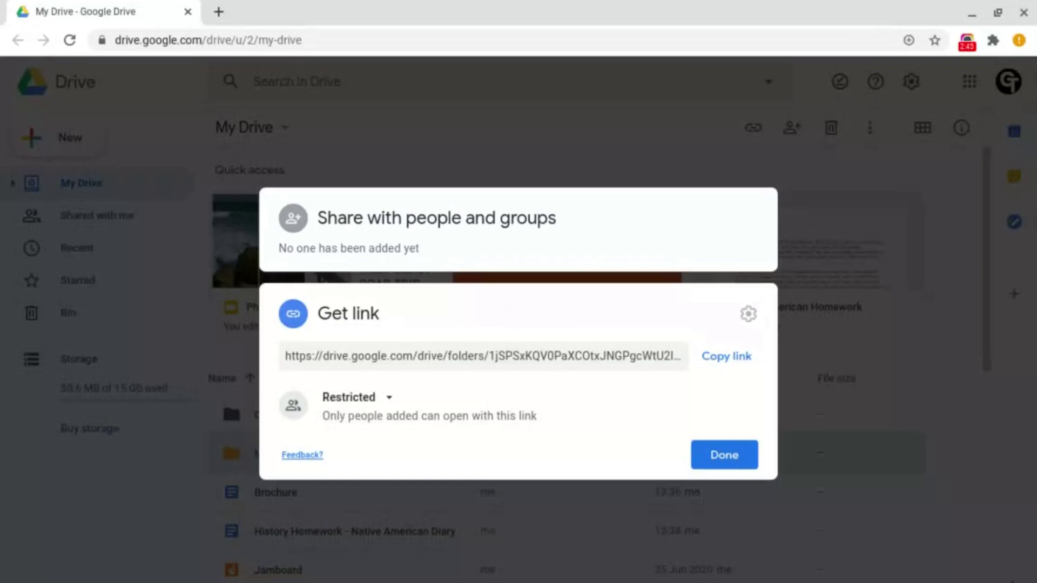
pyautogui.click(725, 360)
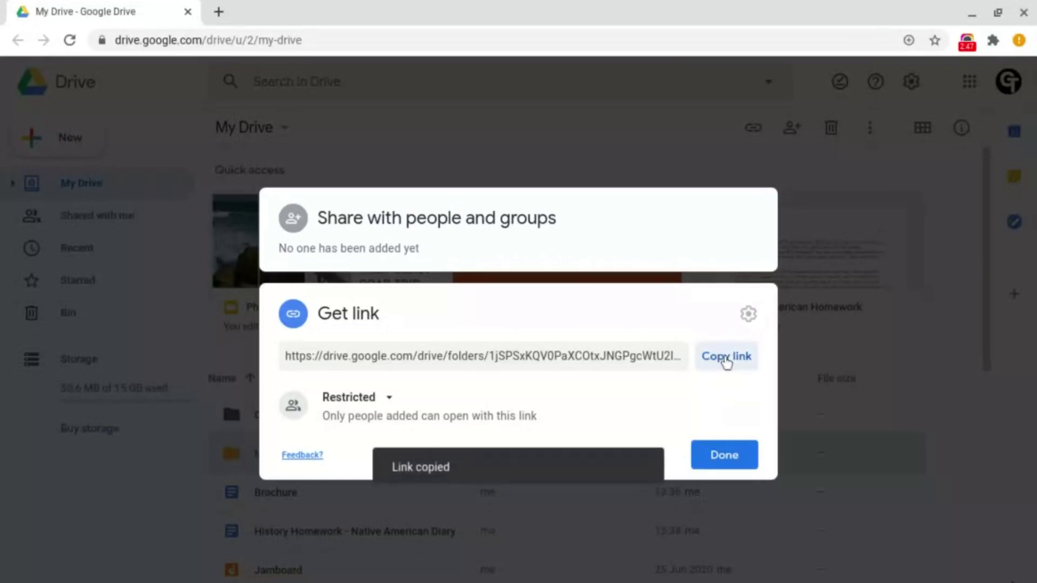
pyautogui.click(356, 402)
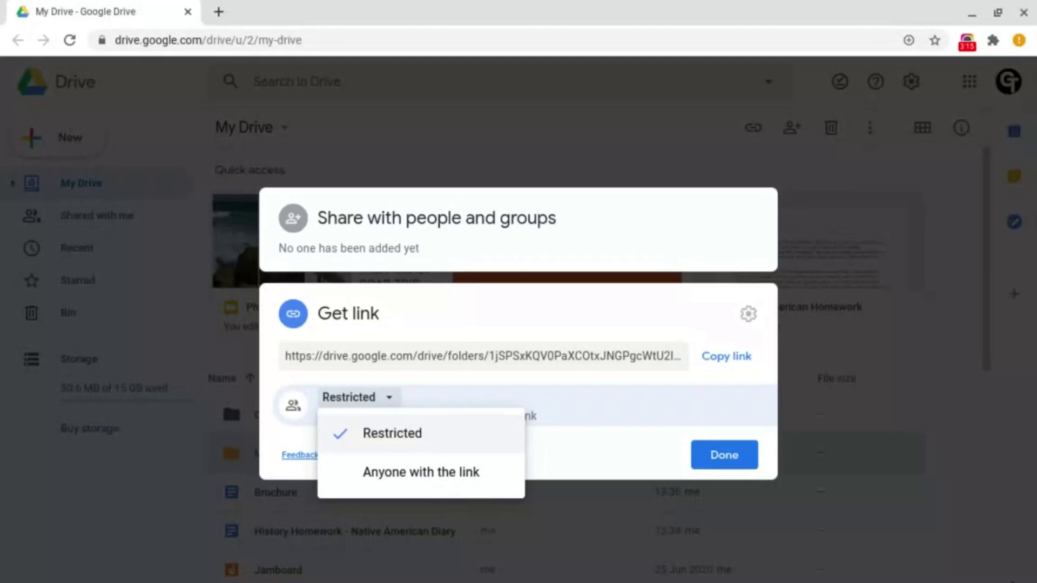
pyautogui.press('Return')
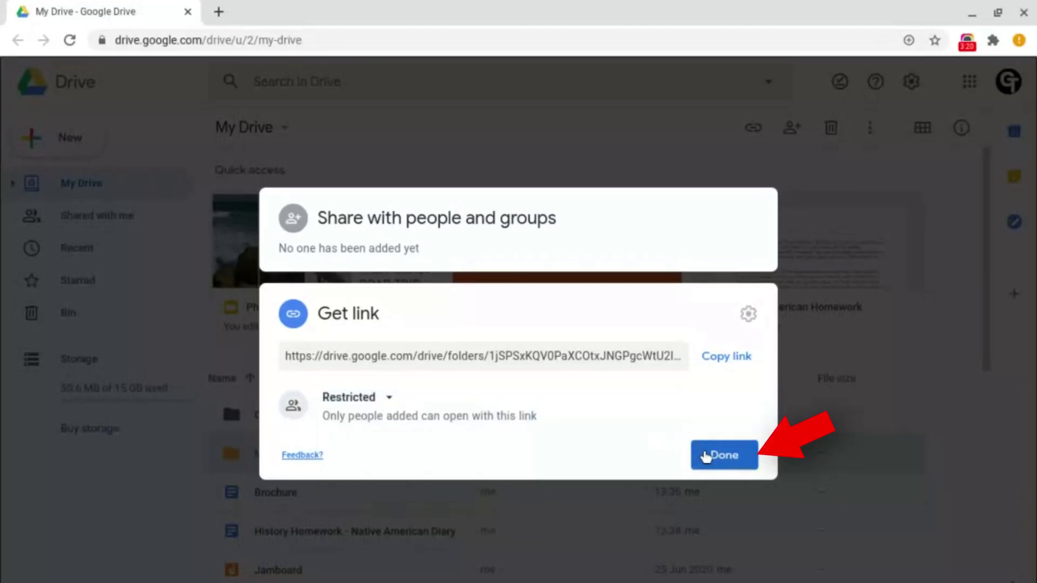
# Close the Get link dialog with Done
pyautogui.click(706, 458)
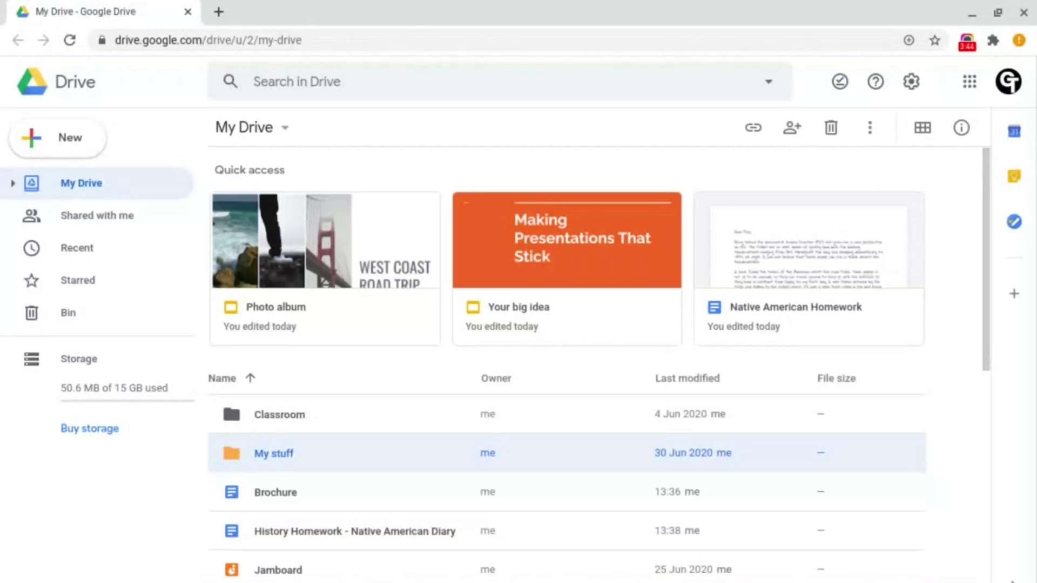
# Bring up the Share with people and groups dialog for My stuff
pyautogui.click(791, 128)
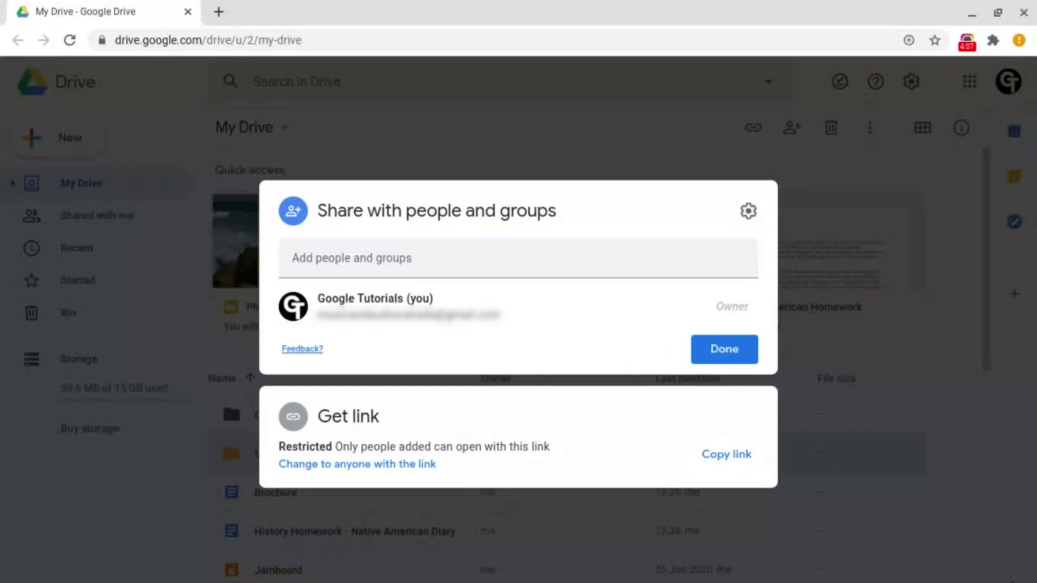
# Close the Share with people and groups dialog without adding anyone
pyautogui.click(709, 353)
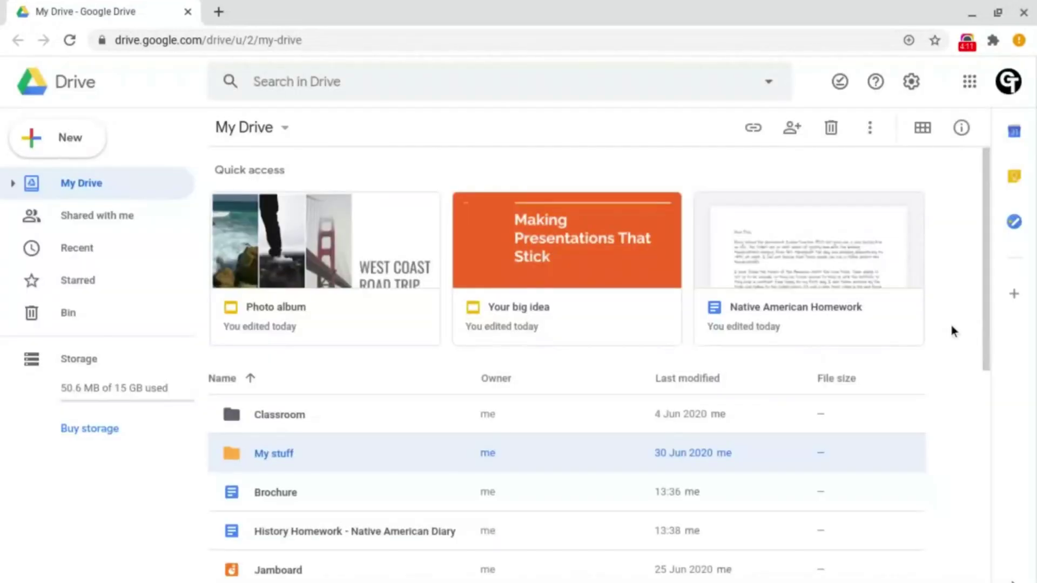